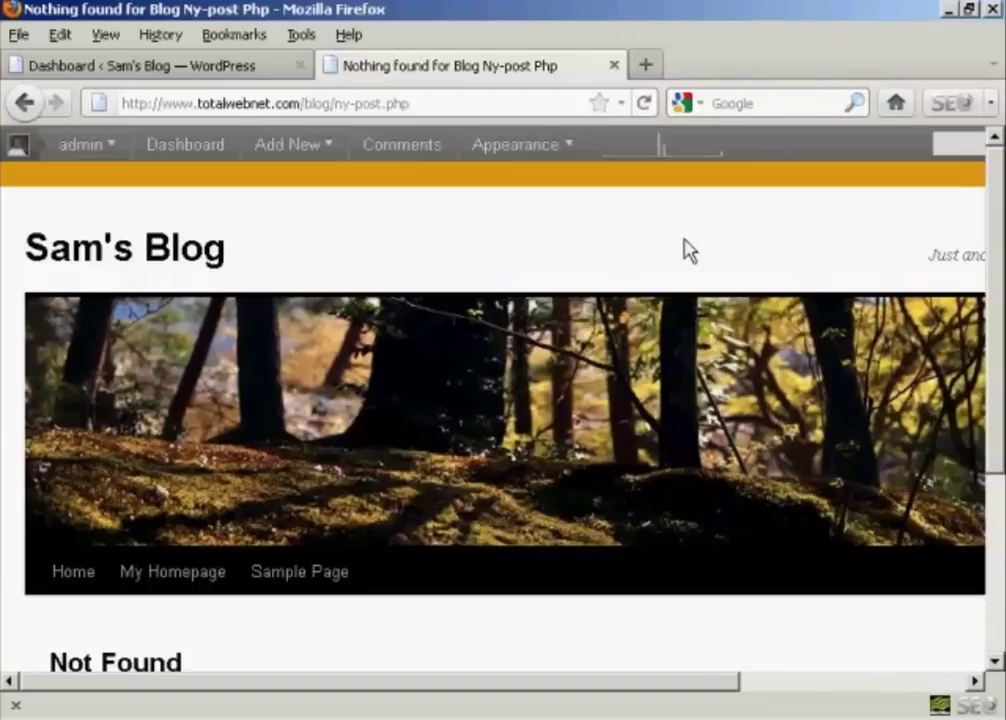
# Step: Switch to the blog's admin dashboard
pyautogui.scroll(-3, 995, 281)
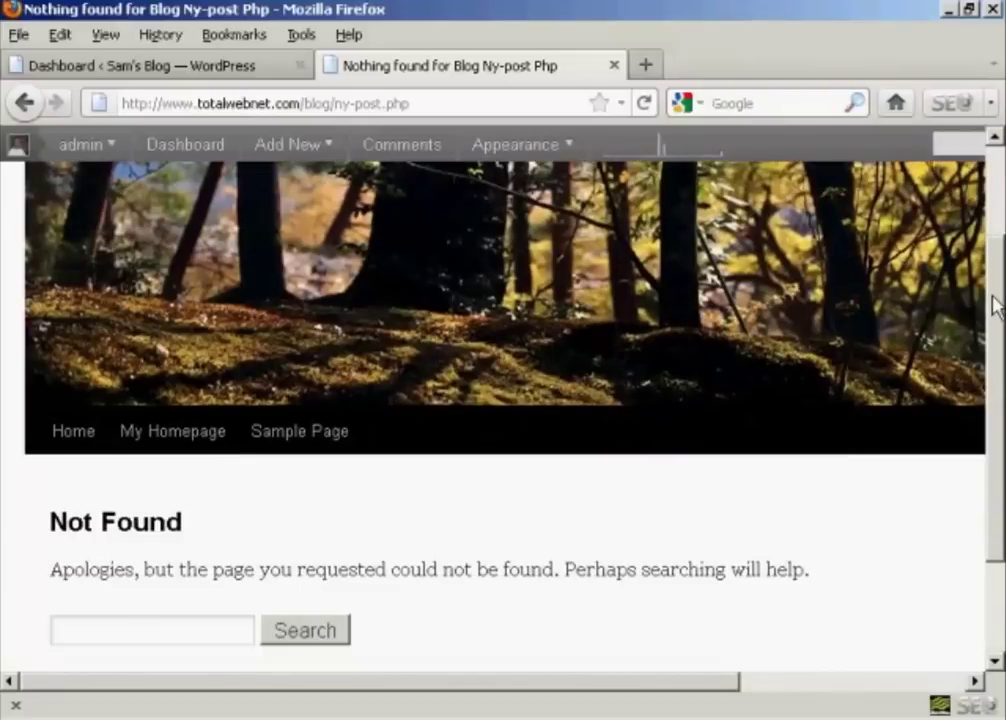
pyautogui.moveTo(995, 305); pyautogui.dragTo(995, 330)
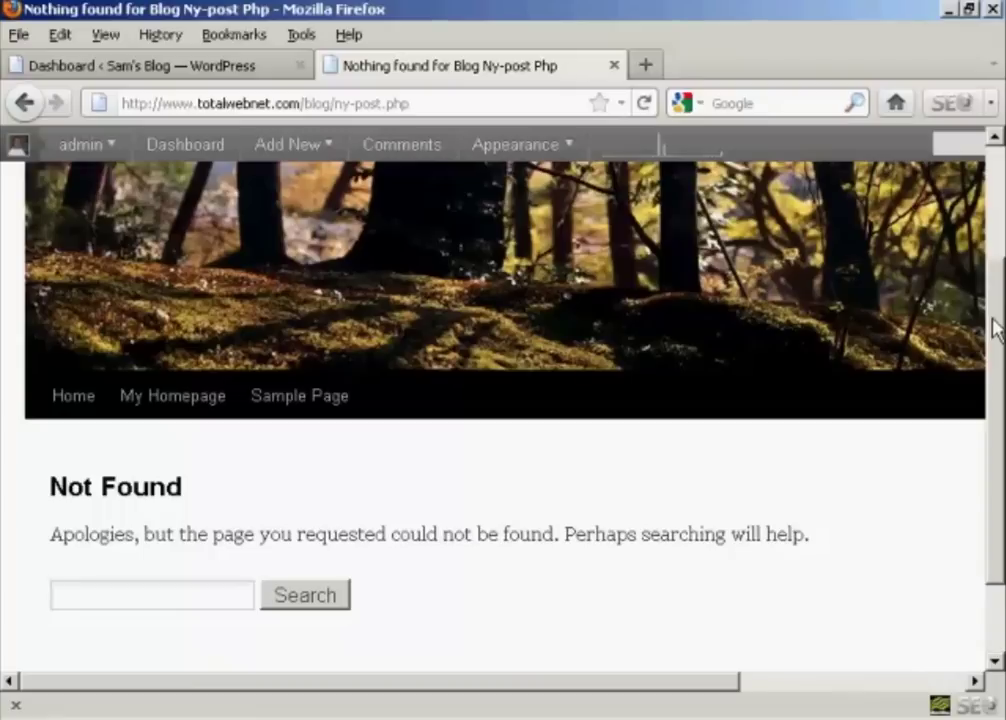
pyautogui.click(203, 69)
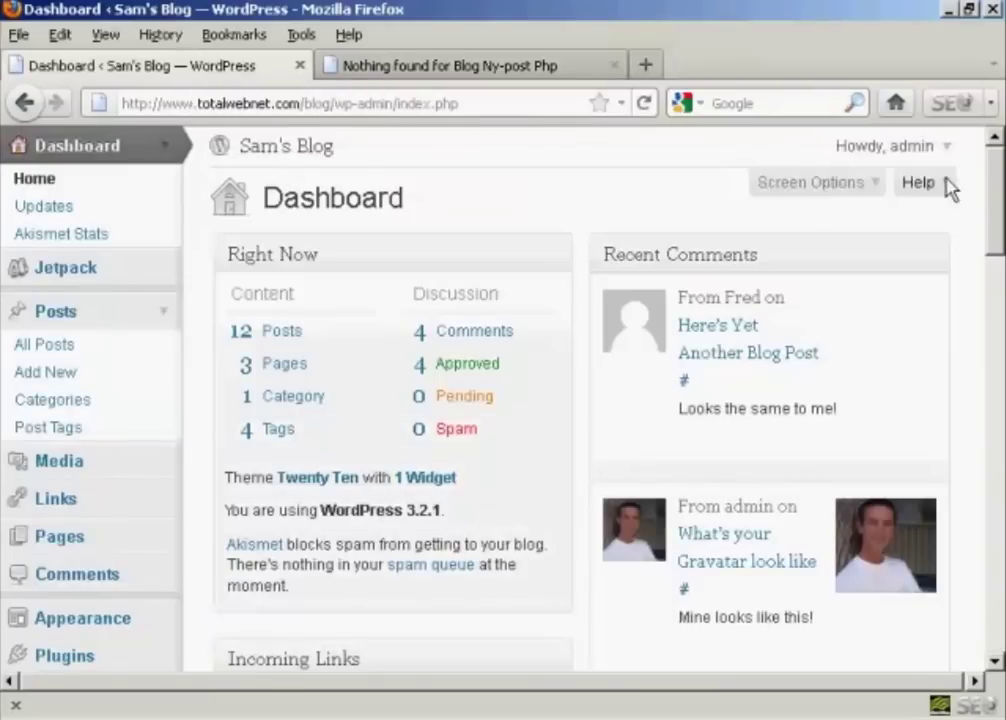
pyautogui.moveTo(1000, 190); pyautogui.dragTo(997, 238)
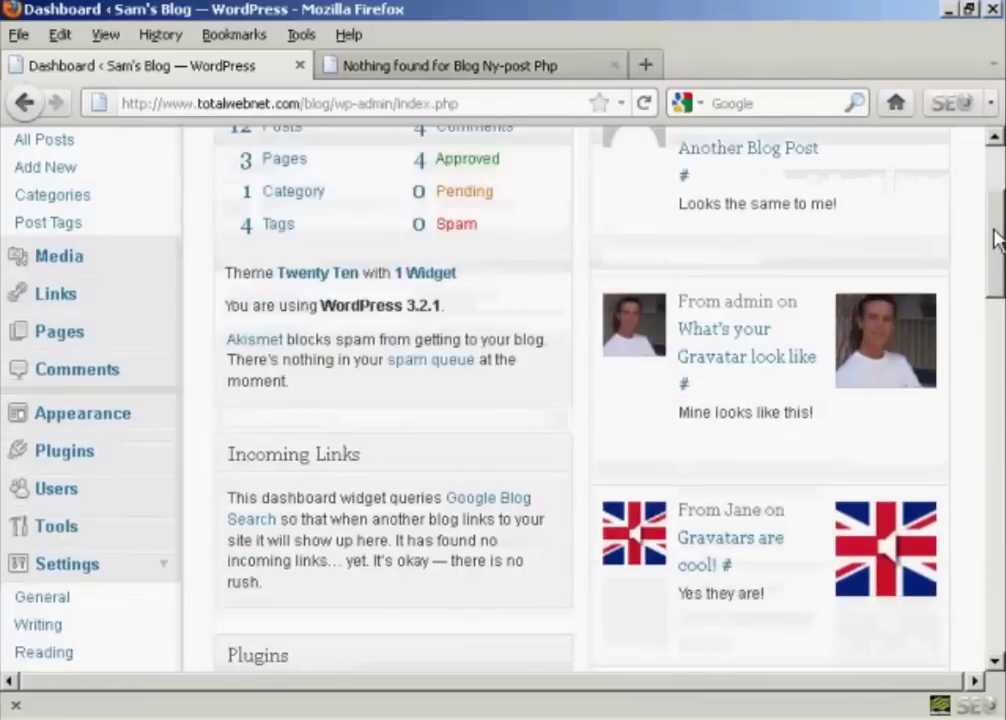
pyautogui.scroll(-2, 997, 238)
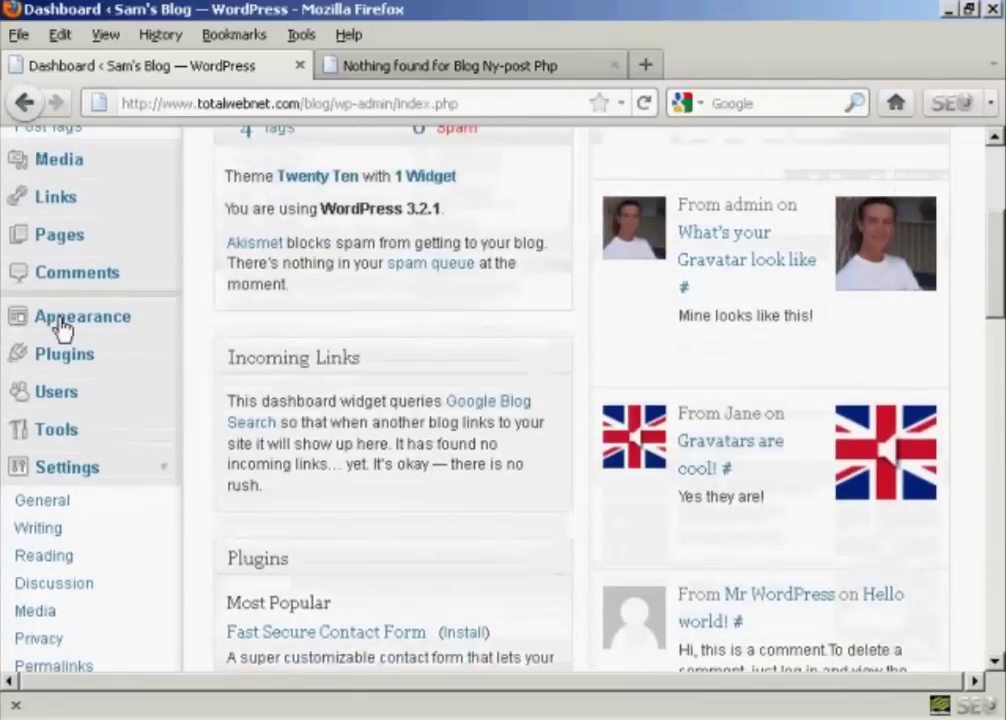
# Step: Go to Appearance and open the theme file Editor
pyautogui.click(64, 328)
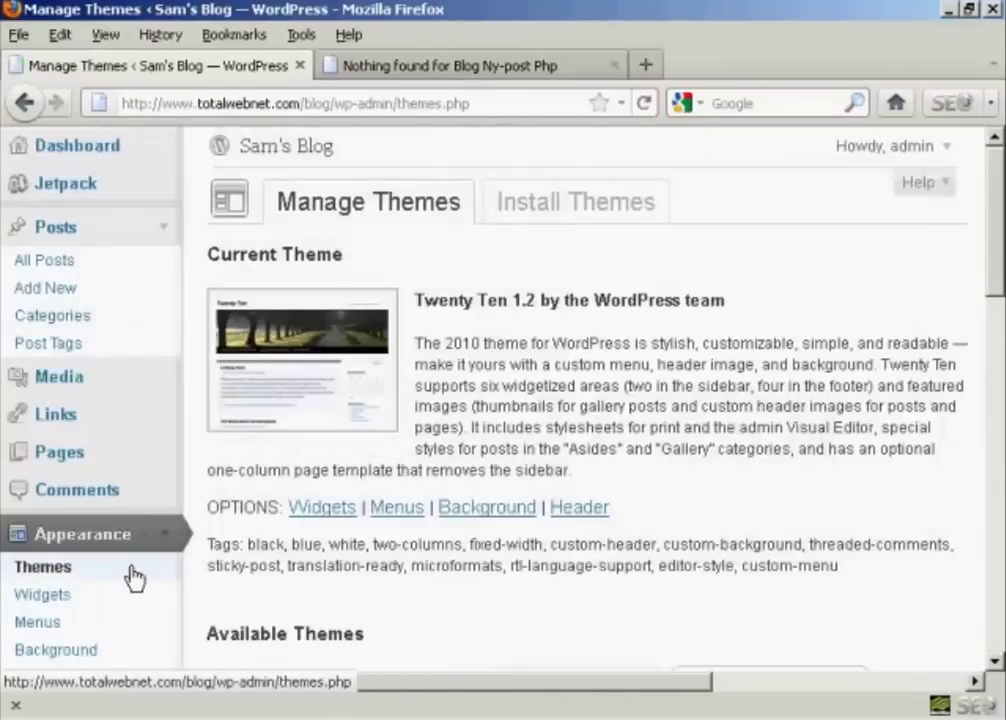
pyautogui.scroll(-3, 80, 576)
pyautogui.click(34, 563)
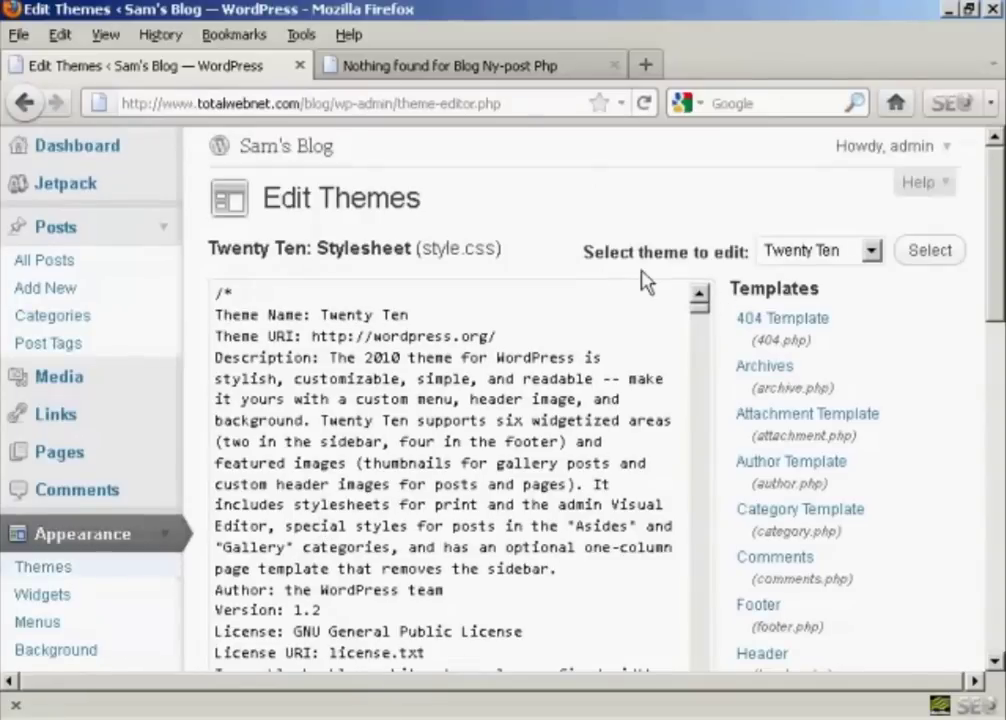
# Step: Keep Twenty Ten as the theme to edit and open its 404 Template (404.php)
pyautogui.click(873, 252)
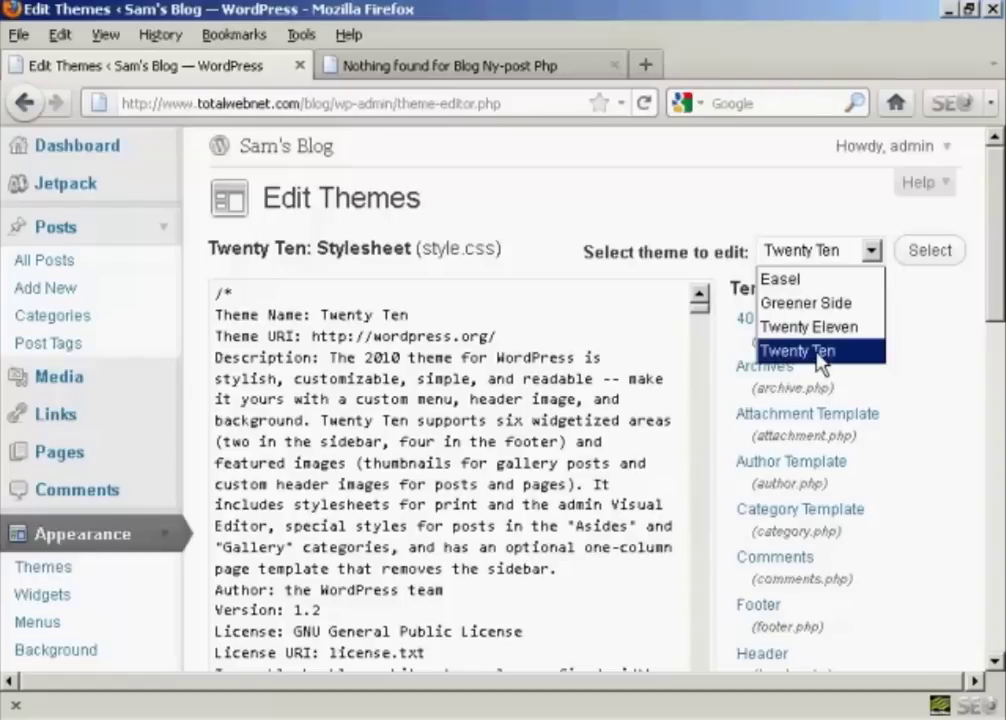
pyautogui.click(795, 217)
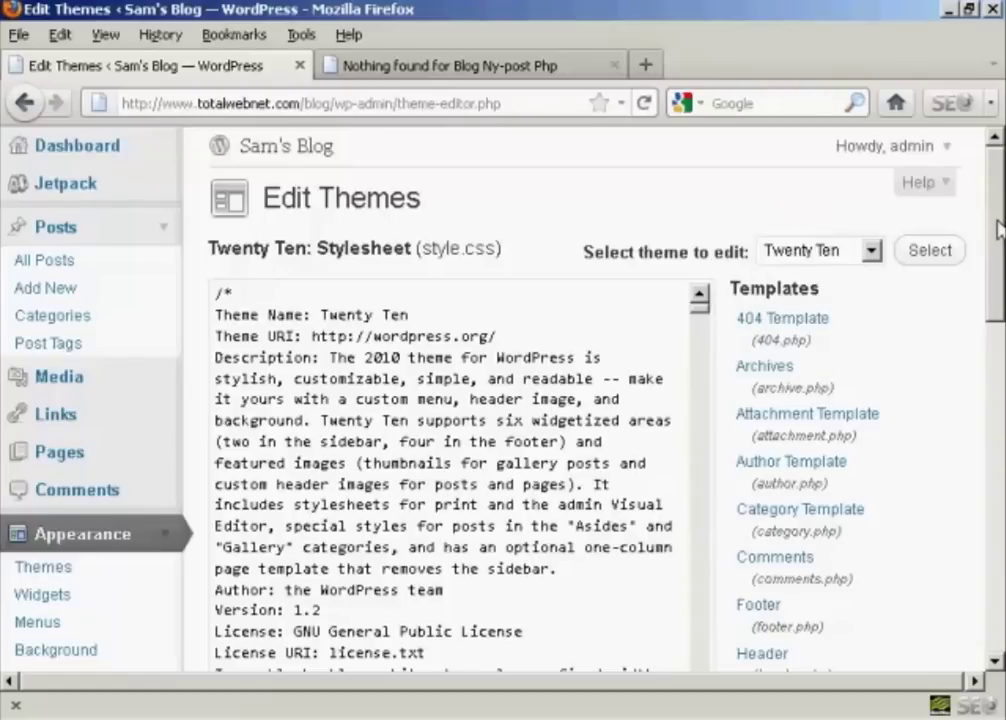
pyautogui.scroll(-1, 786, 178)
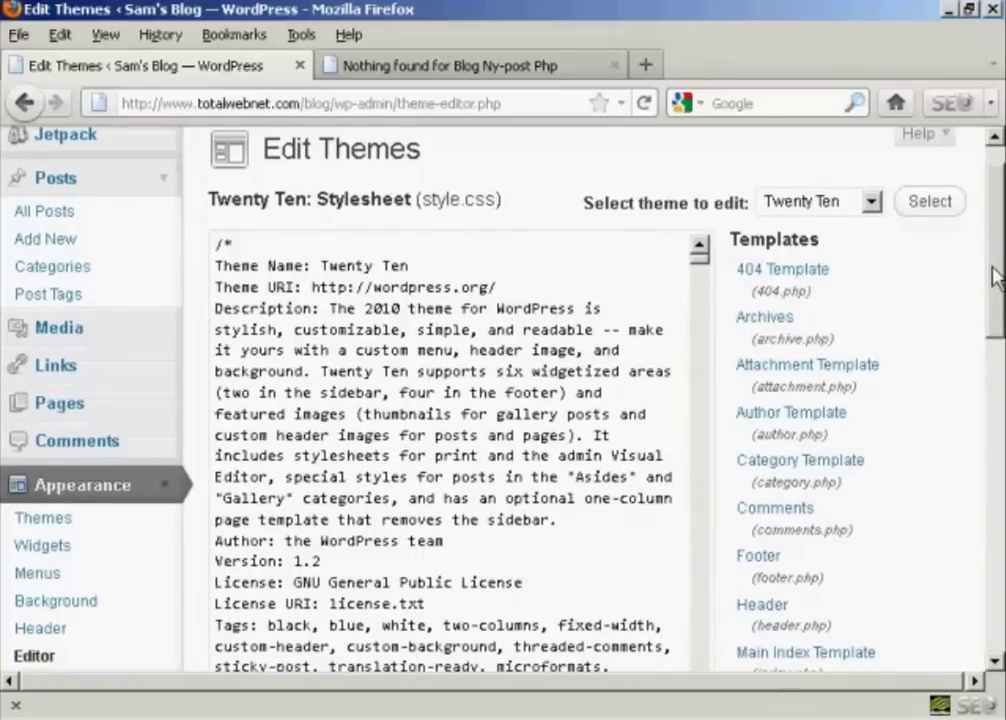
pyautogui.moveTo(993, 281)
pyautogui.mouseDown()
pyautogui.moveTo(997, 360)
pyautogui.moveTo(997, 225)
pyautogui.mouseUp()
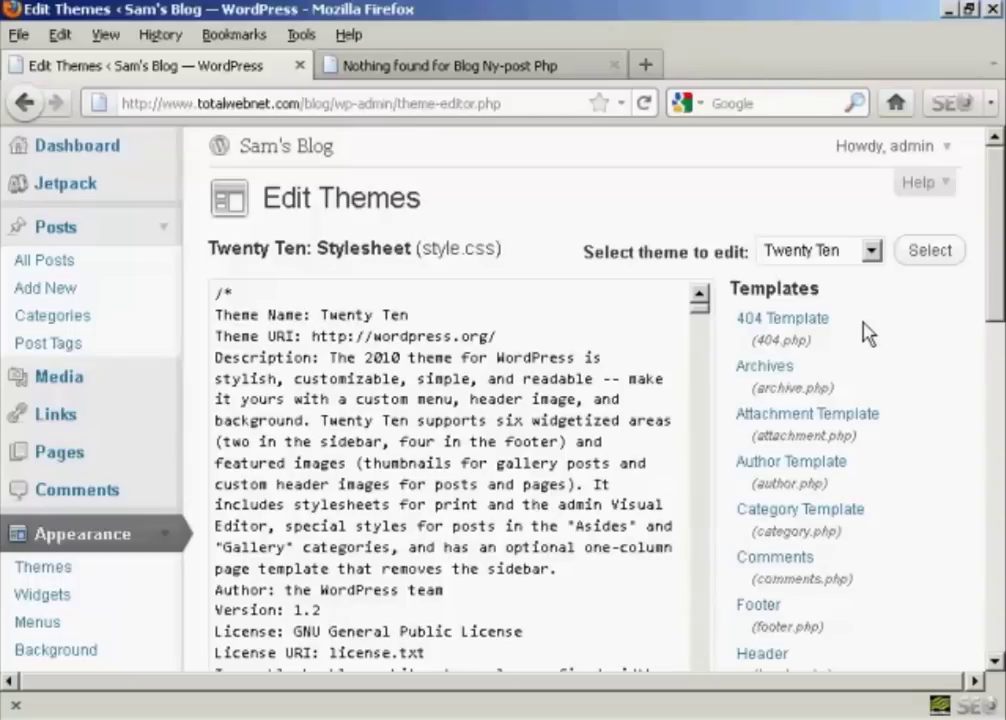
pyautogui.click(790, 322)
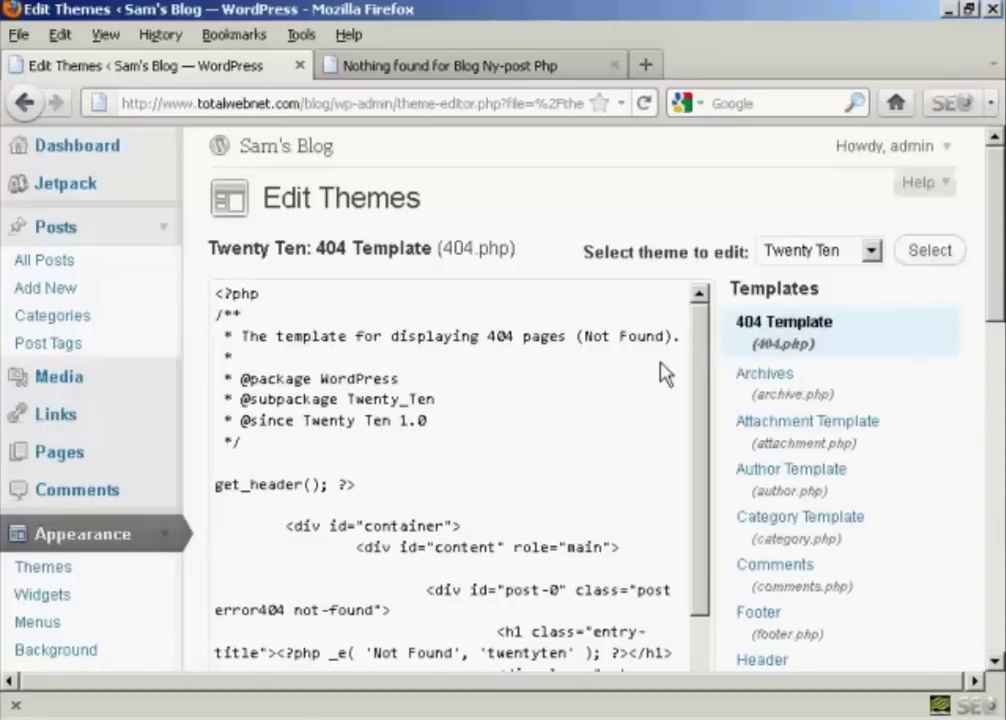
# Step: Select all of the 404.php code and copy it to the clipboard
pyautogui.moveTo(995, 231); pyautogui.dragTo(997, 255)
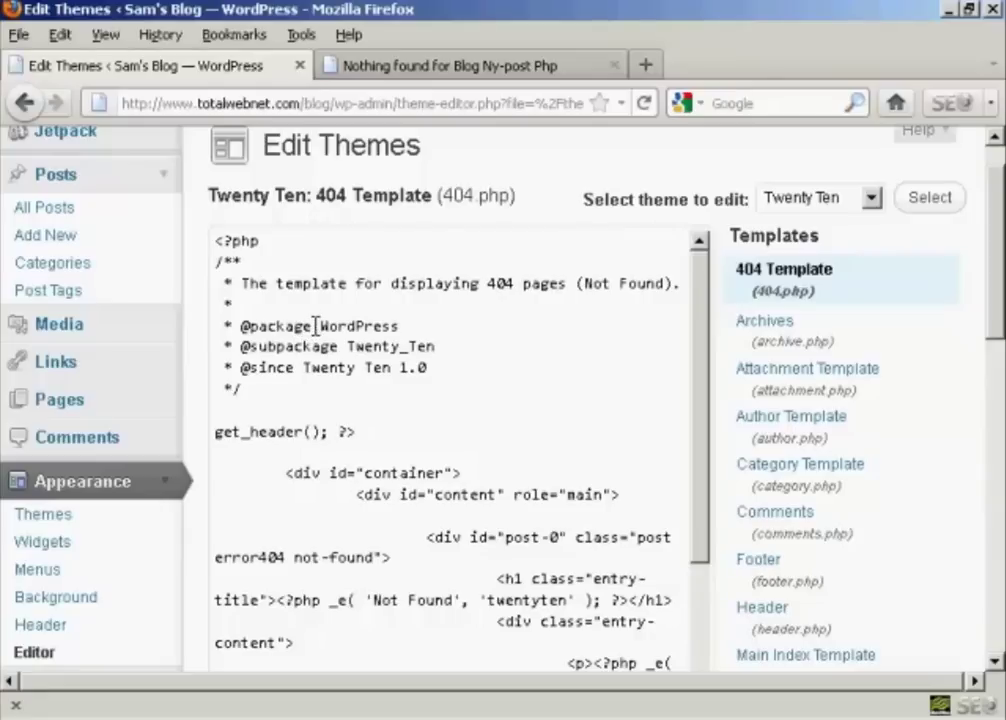
pyautogui.rightClick(316, 326)
pyautogui.click(396, 477)
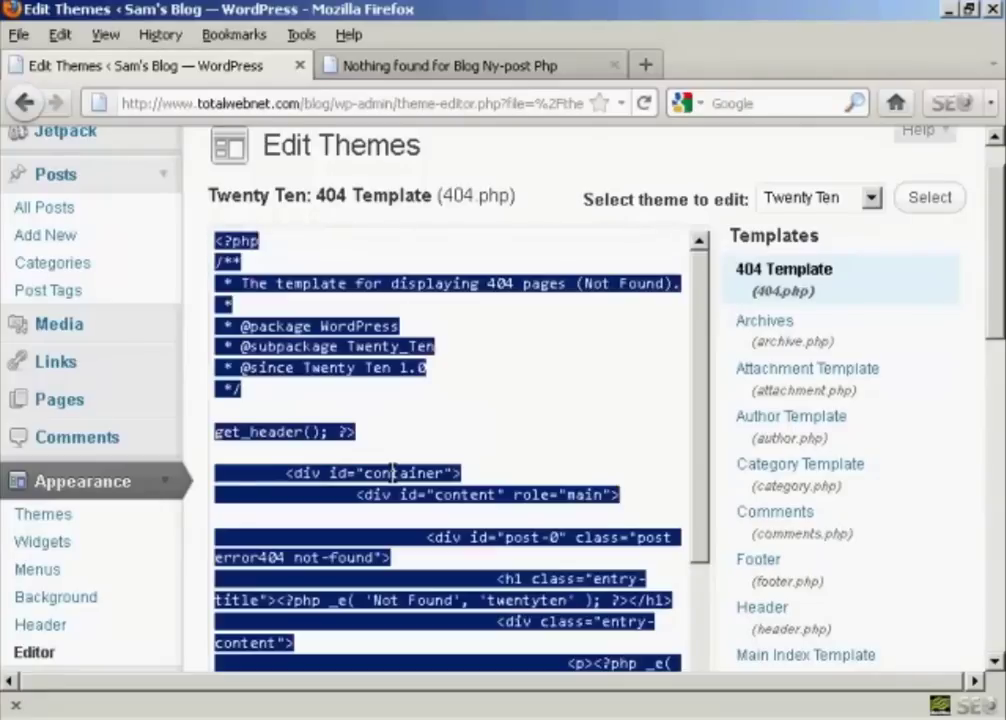
pyautogui.rightClick(380, 372)
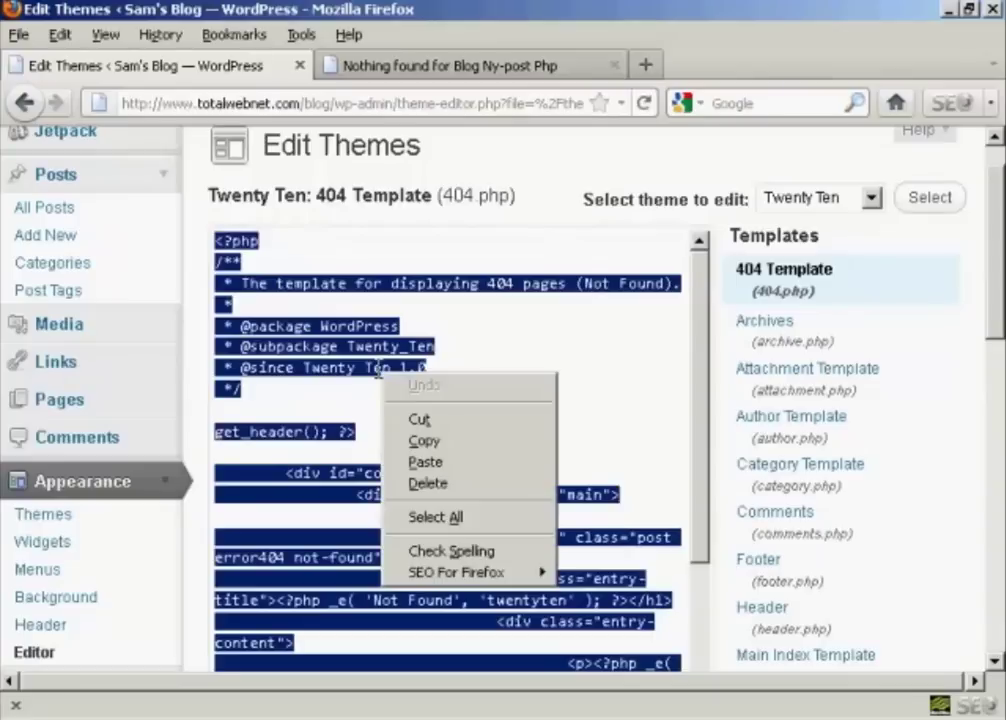
pyautogui.click(424, 441)
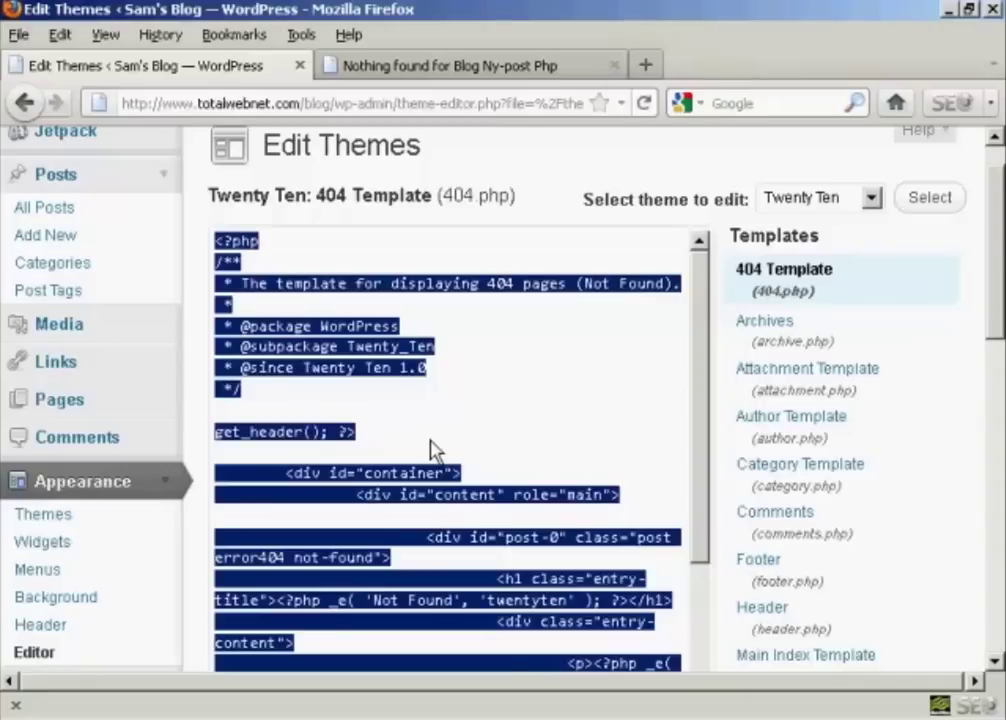
pyautogui.click(503, 385)
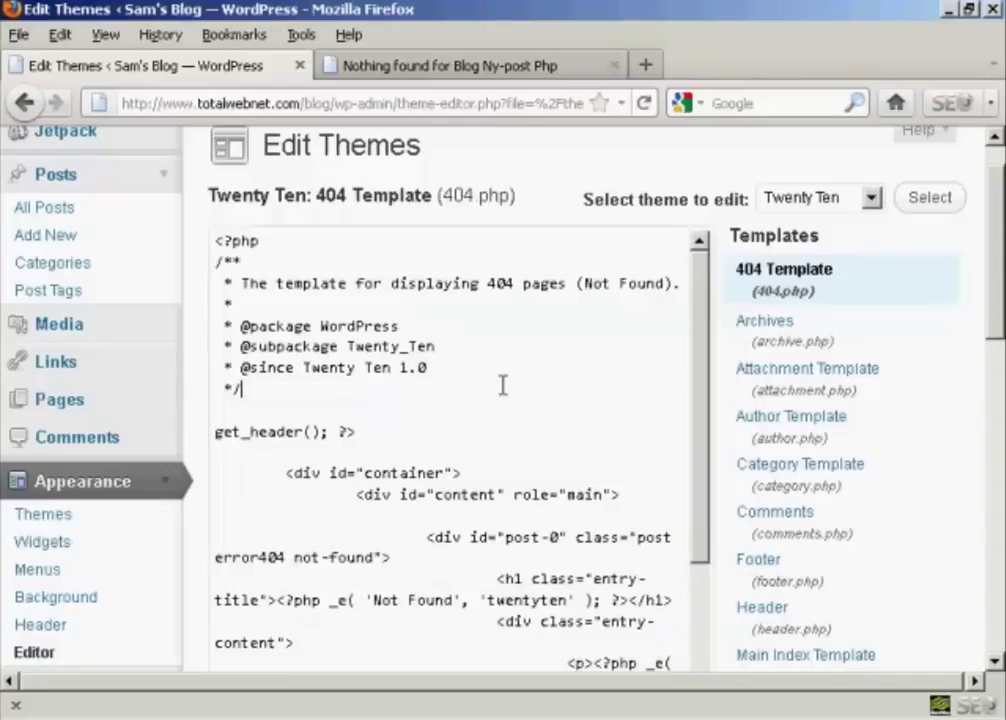
# Step: Look at the blog's Not Found page, then return to the 404 template editor
pyautogui.moveTo(703, 337); pyautogui.dragTo(702, 437)
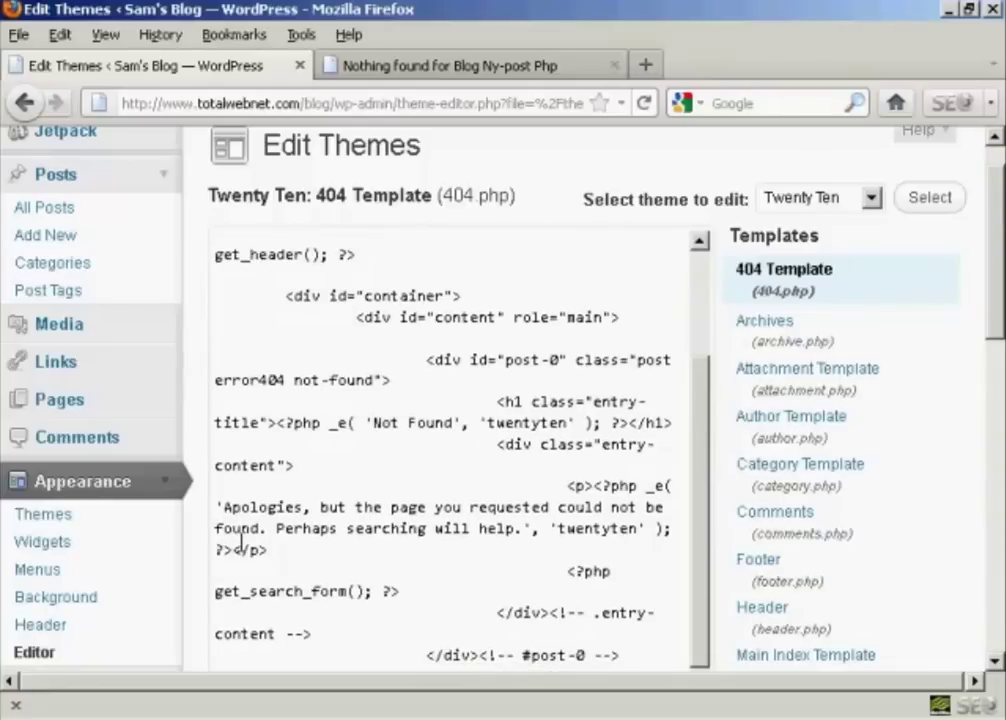
pyautogui.click(512, 72)
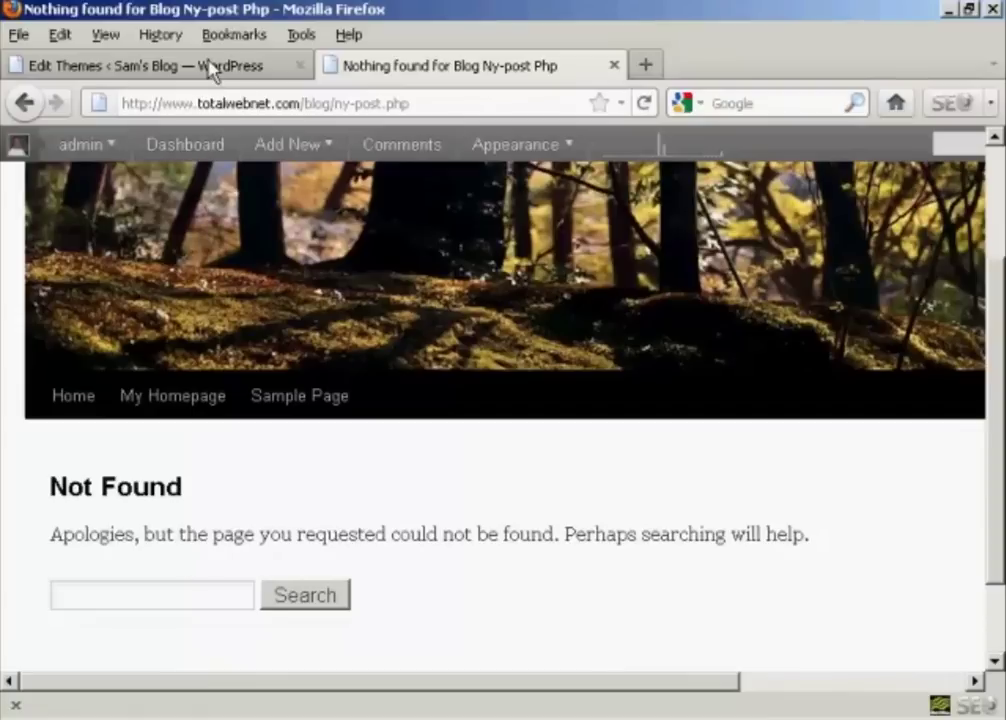
pyautogui.click(243, 72)
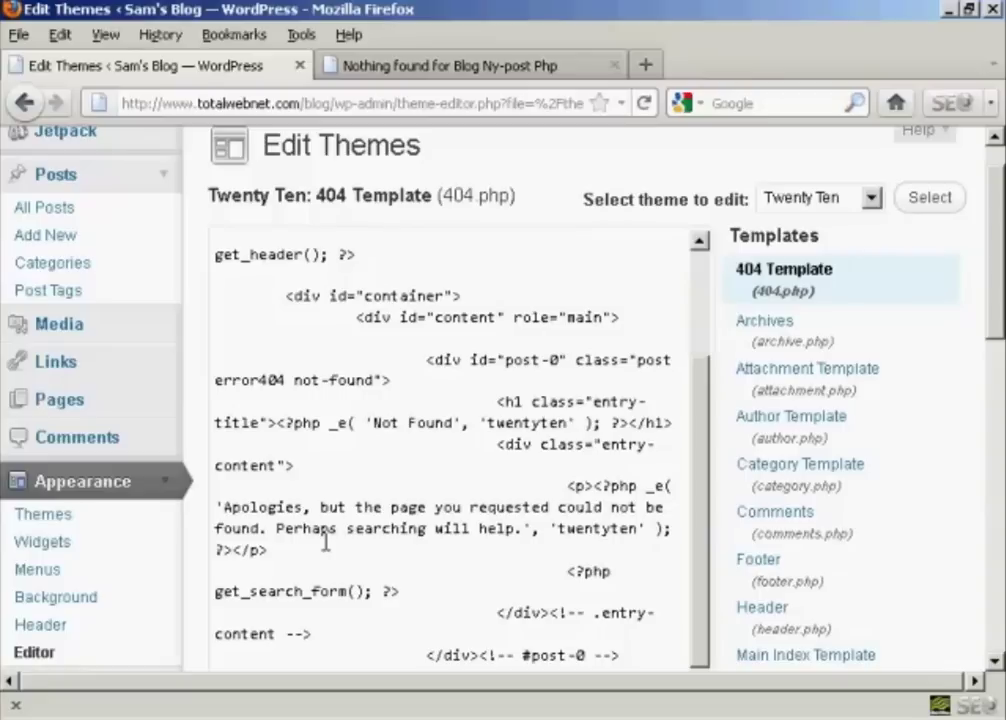
# Step: Place the cursor in the 'Apologies, but the page you requested could not be found' line and select part of it
pyautogui.click(215, 505)
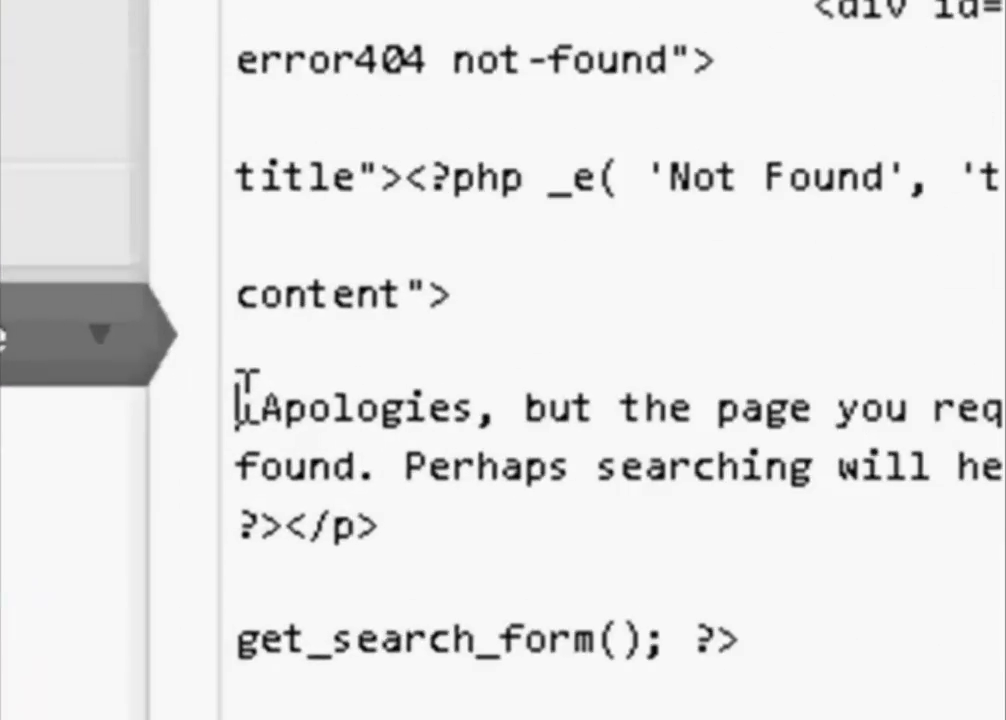
pyautogui.moveTo(215, 505); pyautogui.dragTo(223, 505)
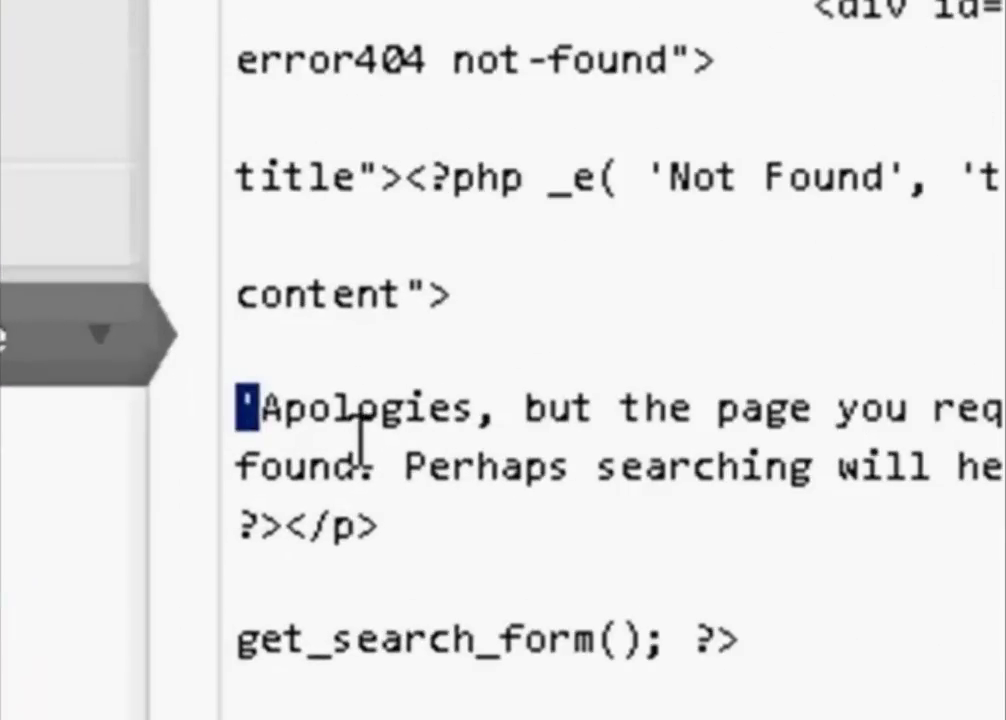
pyautogui.click(434, 395)
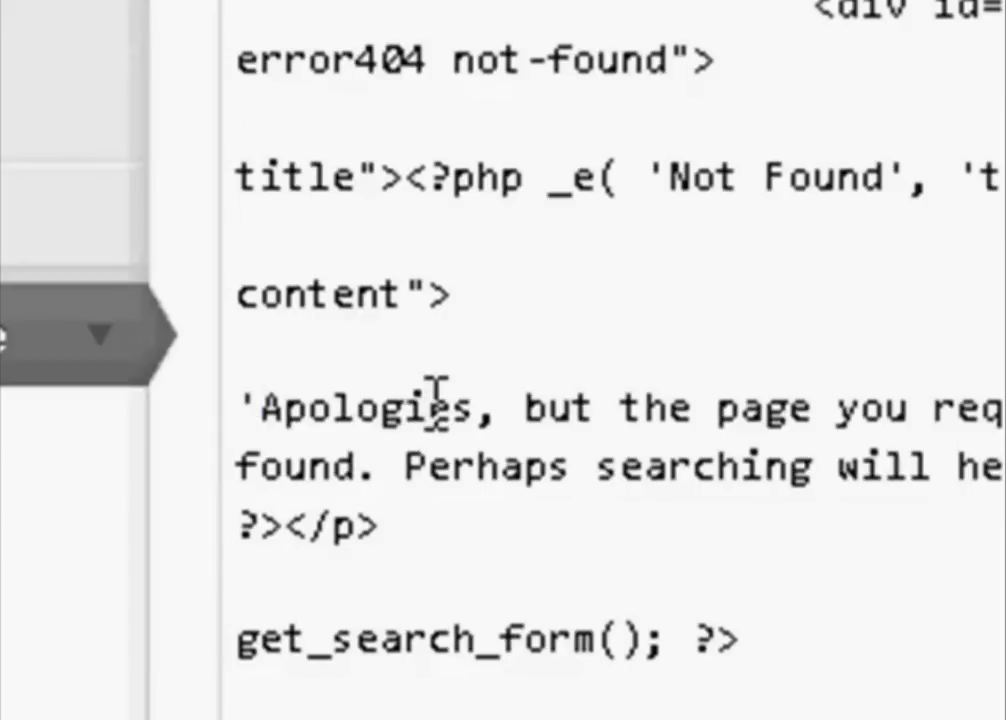
pyautogui.click(431, 405)
pyautogui.click(524, 404)
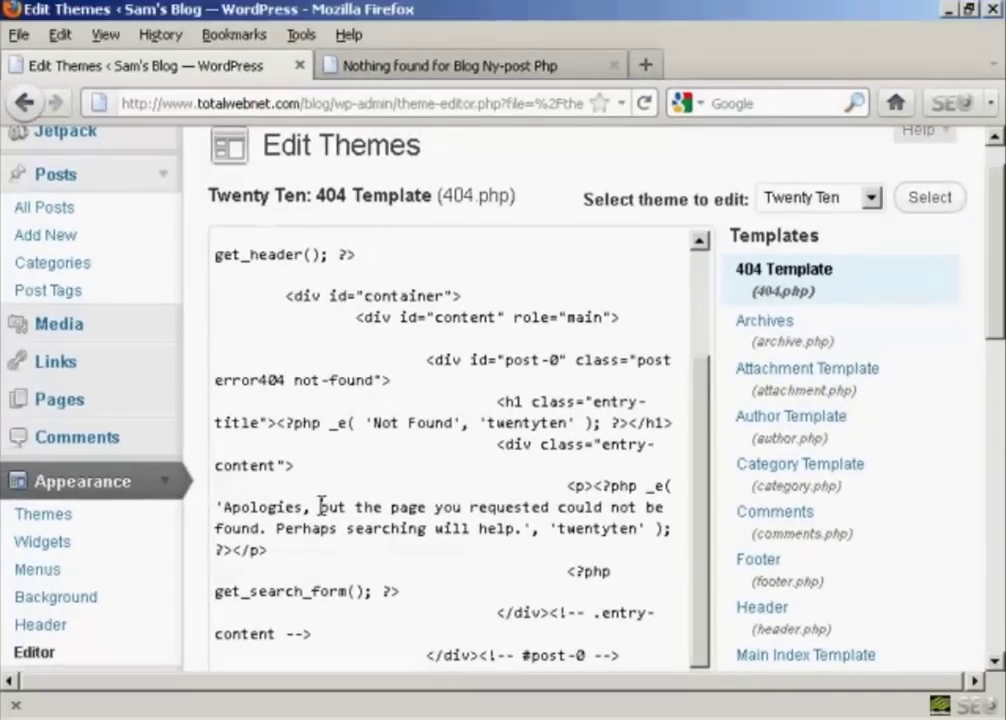
pyautogui.moveTo(320, 506); pyautogui.dragTo(668, 508)
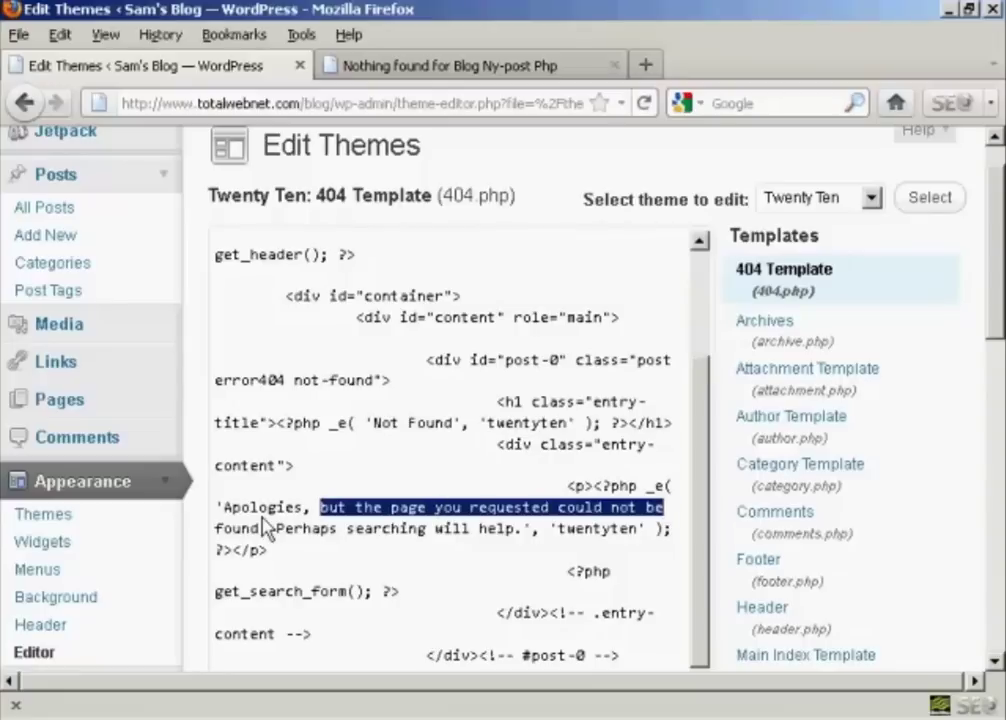
# Step: Replace the apology sentence with 'Sorry, we could not find that page.'
pyautogui.moveTo(224, 507)
pyautogui.mouseDown()
pyautogui.moveTo(268, 508)
pyautogui.moveTo(268, 526)
pyautogui.mouseUp()
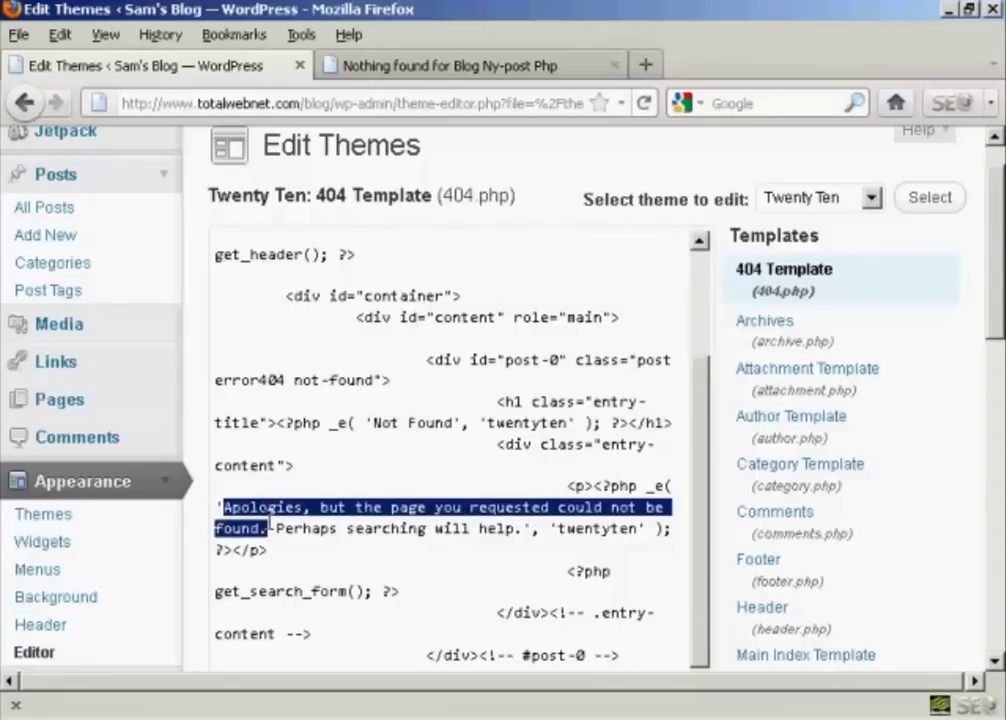
pyautogui.press('Delete')
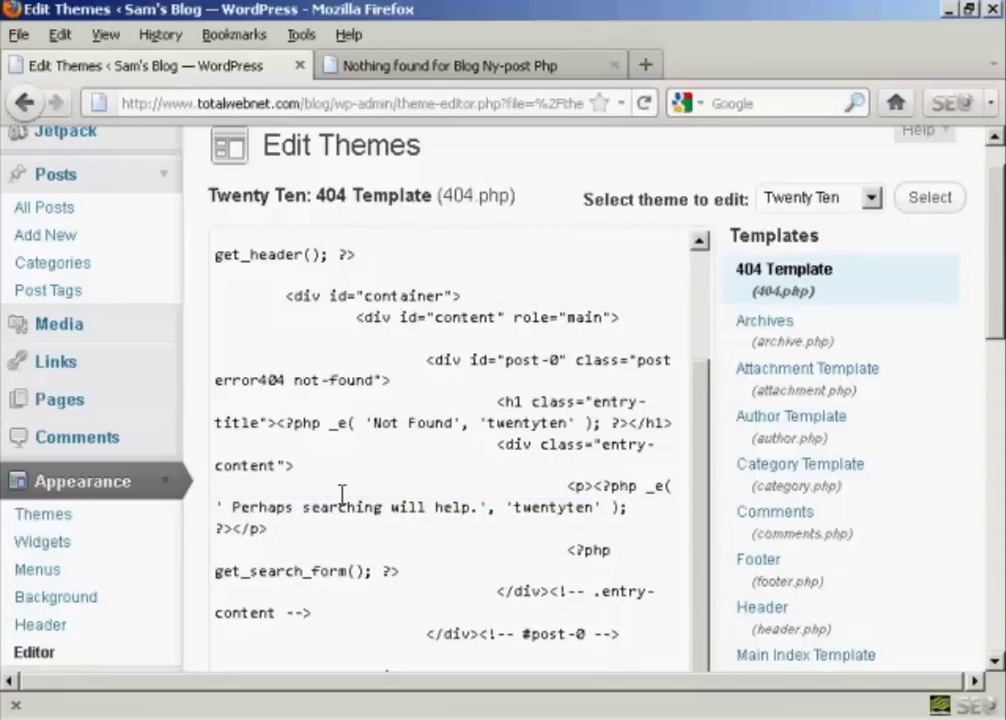
pyautogui.write('Sorry, we ')
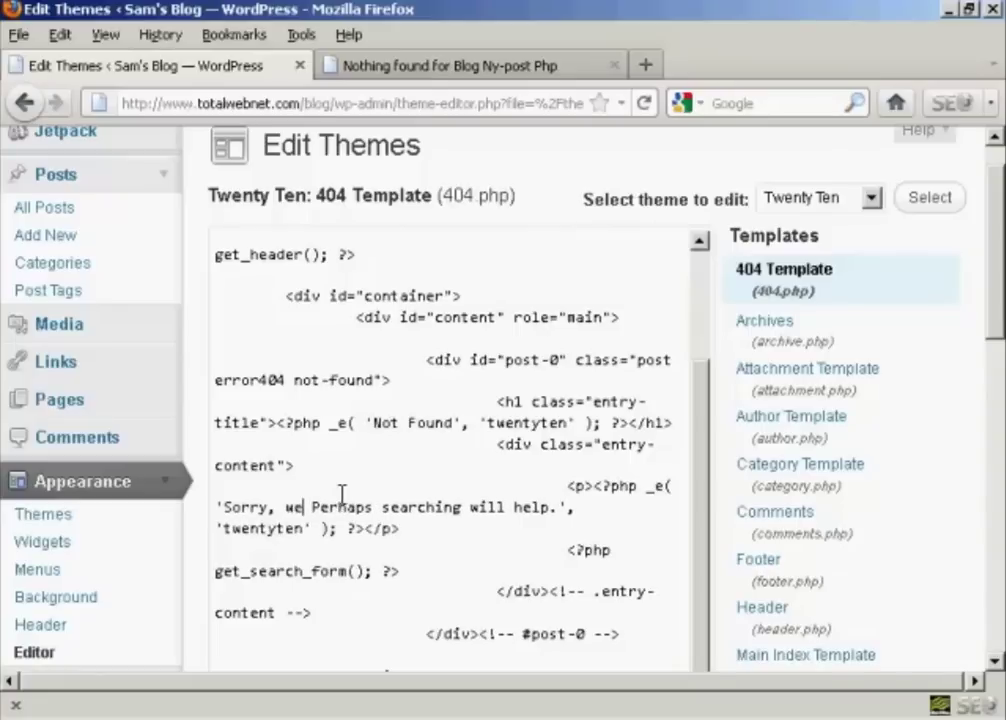
pyautogui.write('could not')
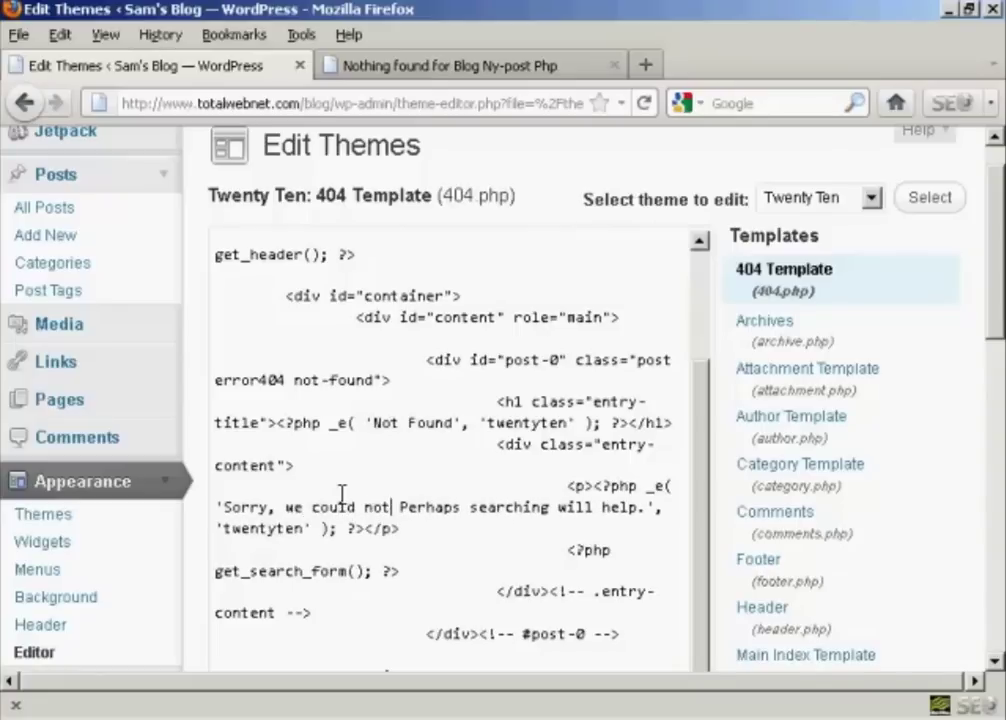
pyautogui.write(' find that ')
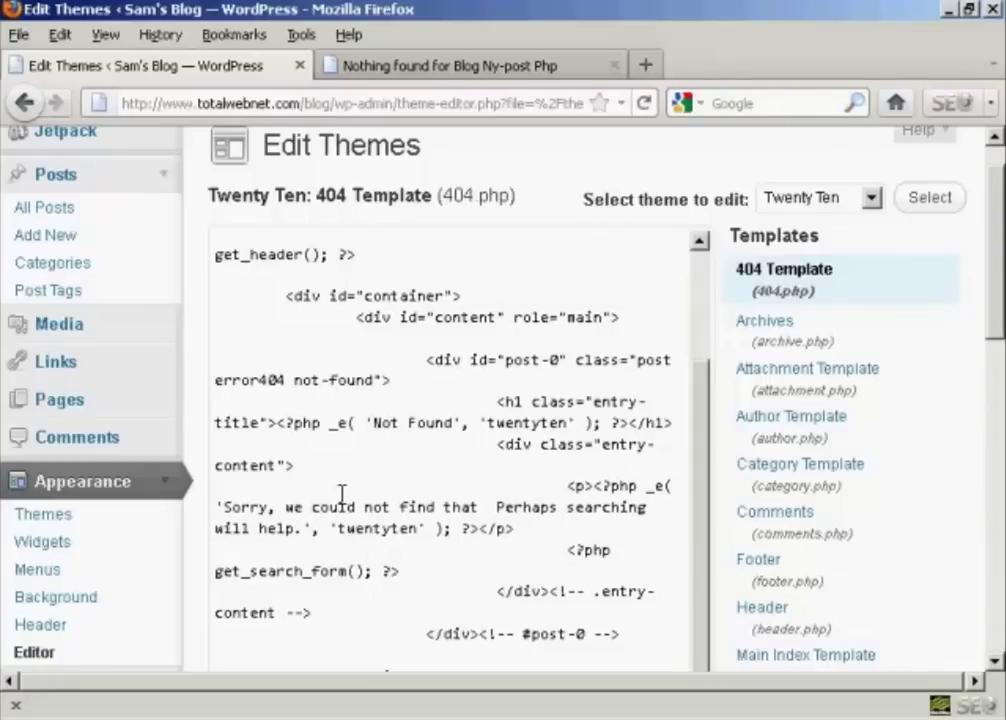
pyautogui.write('page')
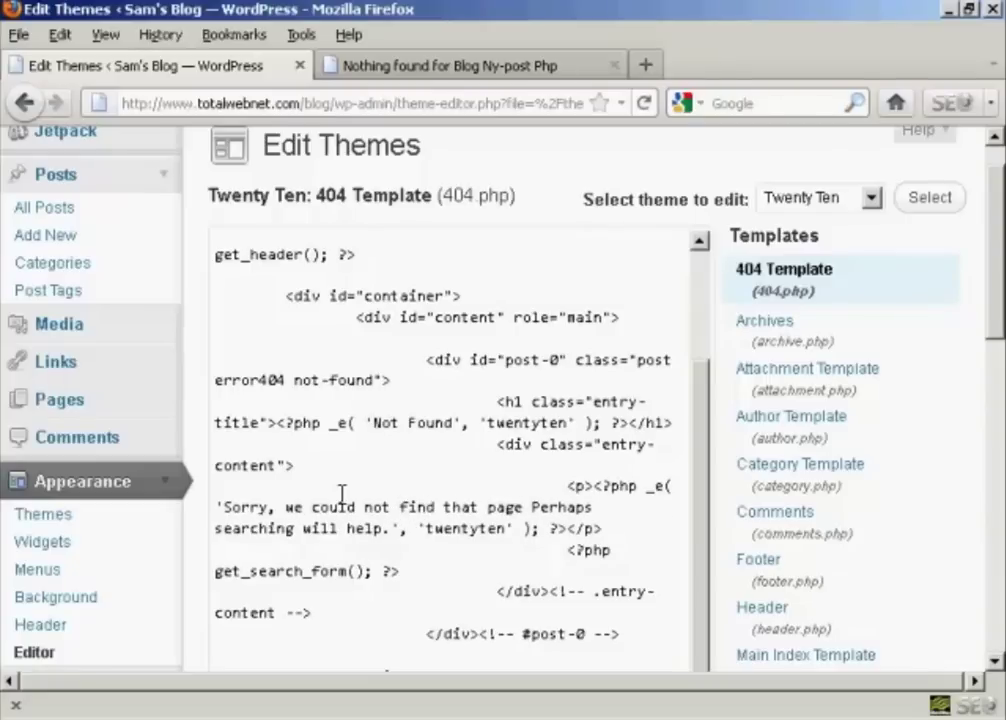
pyautogui.write('.')
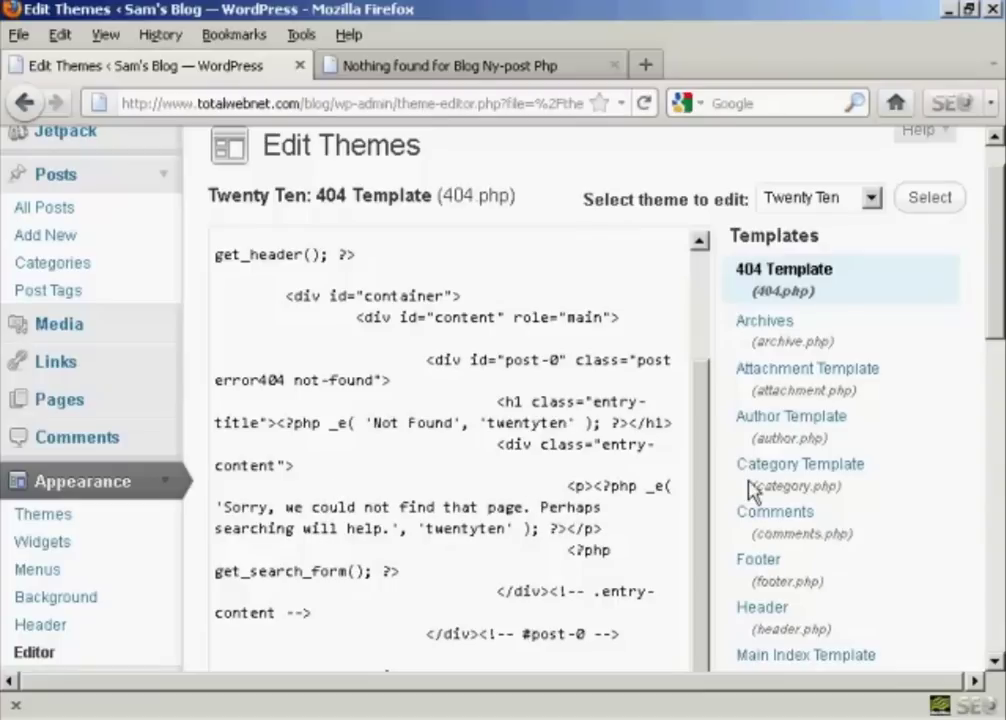
pyautogui.scroll(-3, 988, 287)
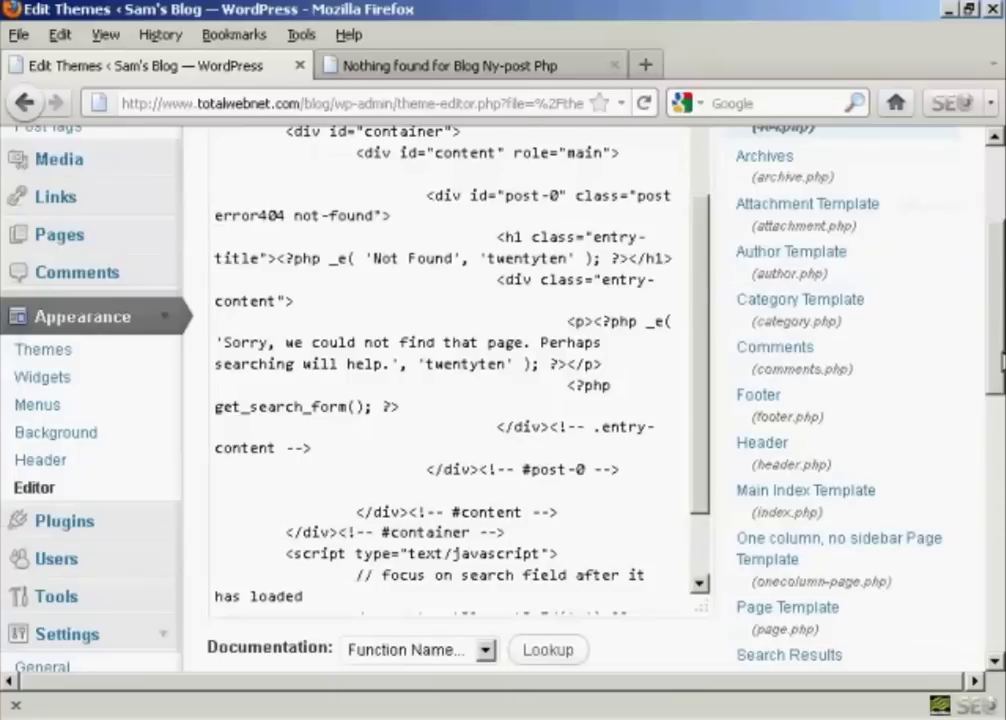
# Step: Save the edited 404.php template with Update File
pyautogui.scroll(-3, 988, 300)
pyautogui.scroll(-2, 988, 300)
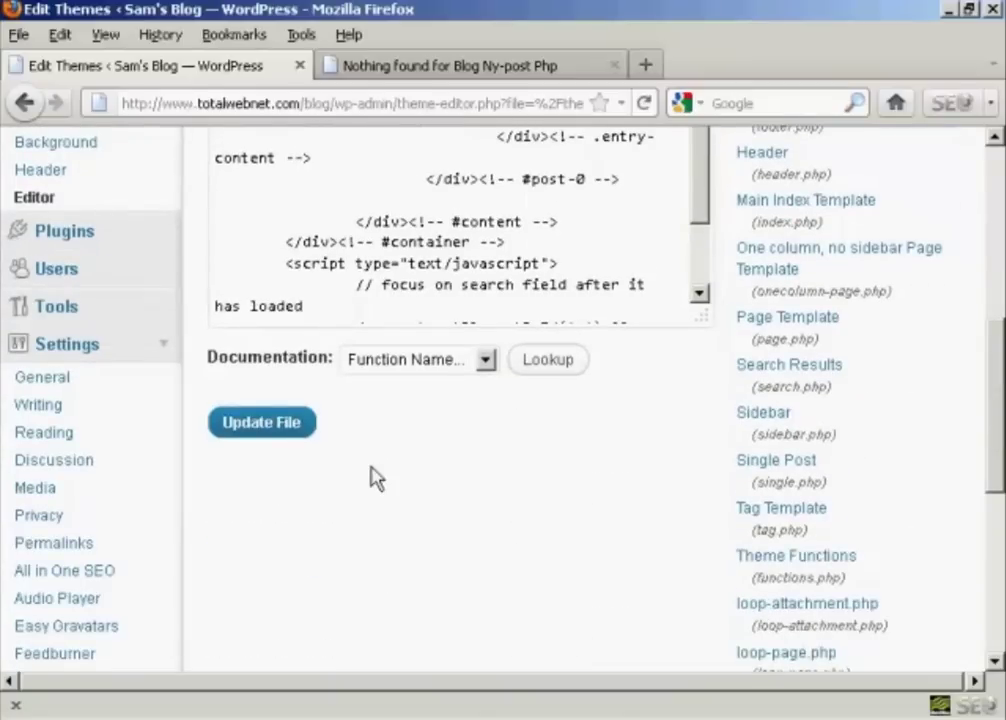
pyautogui.click(260, 424)
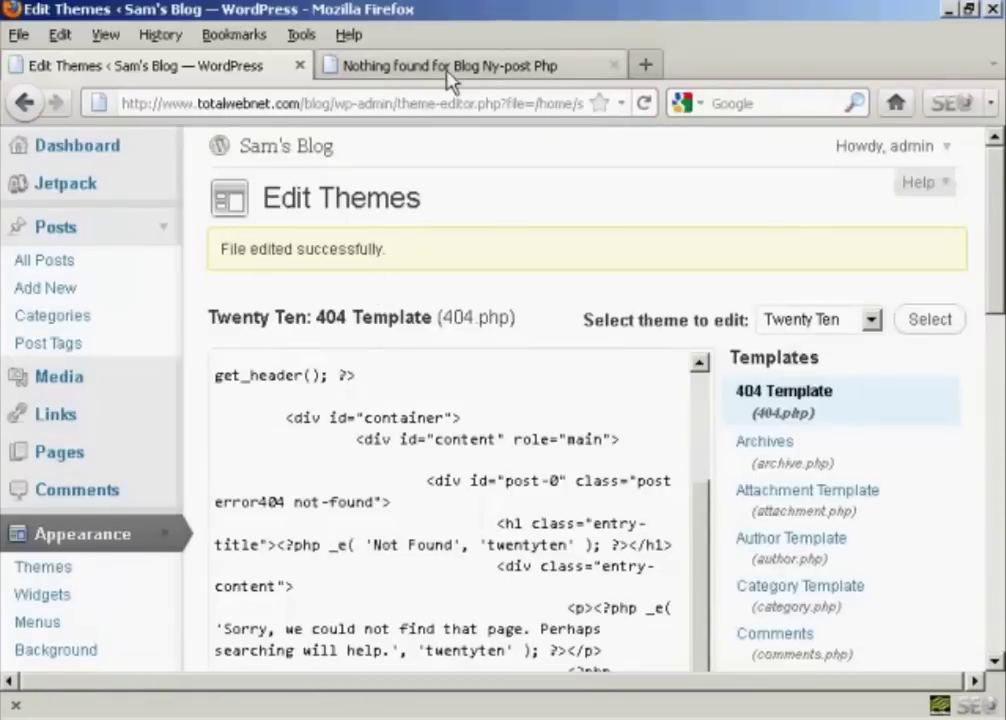
pyautogui.click(545, 68)
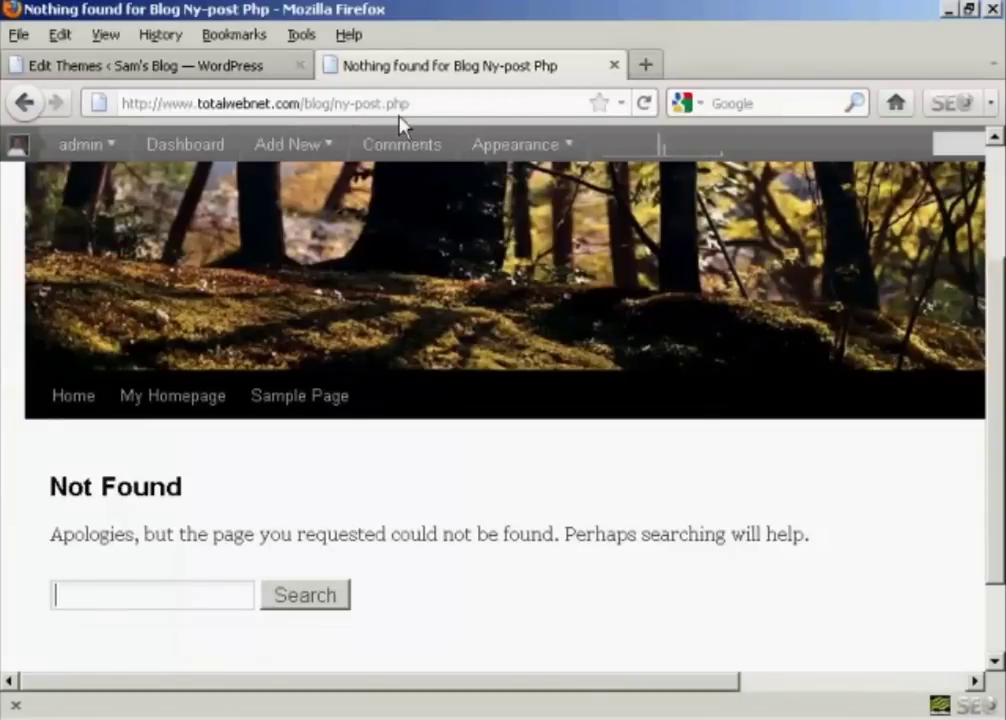
# Step: Reload the Not Found page to show the new 'Sorry, we could not find that page.' message
pyautogui.click(645, 104)
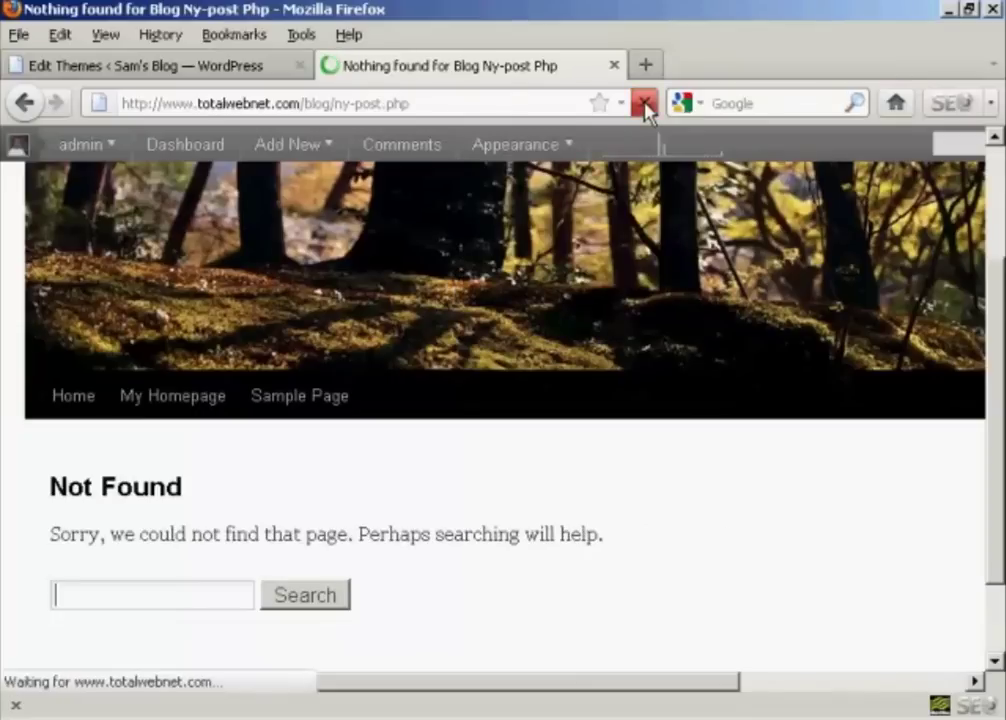